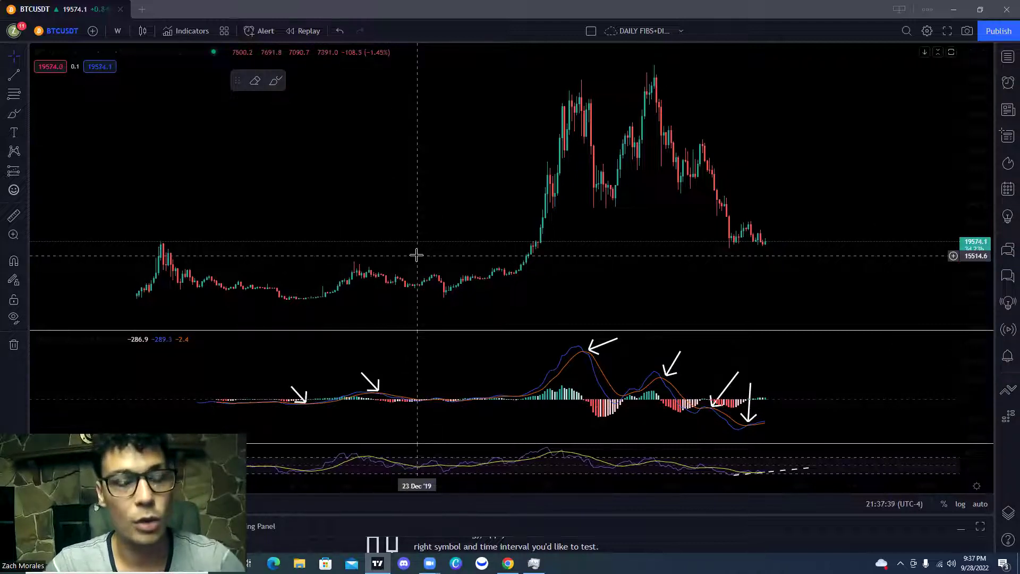
Pan back to the early-2019 weekly candles and stretch the MACD pane vertically.
left_click_drag(433, 257, 496, 246)
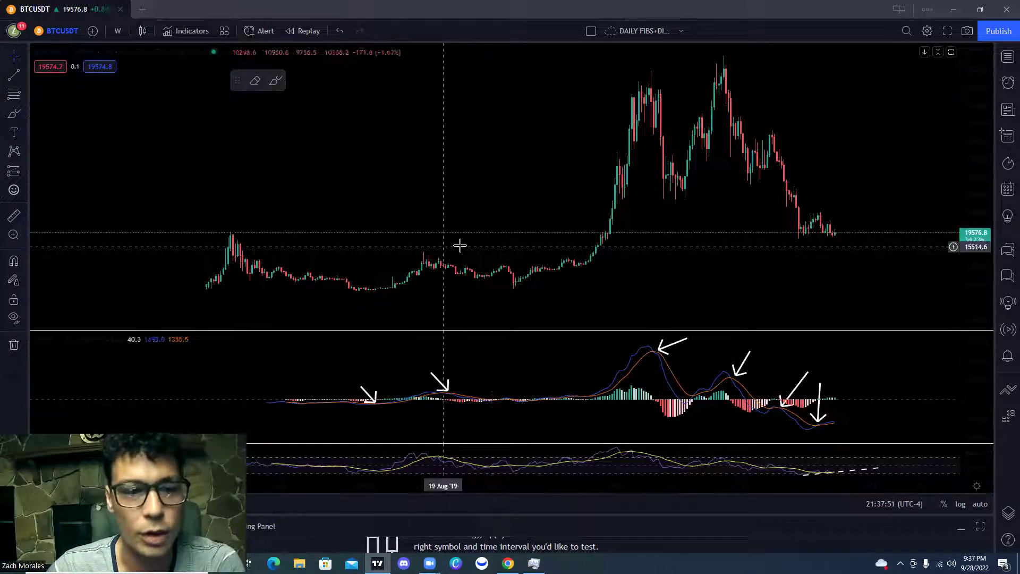
left_click_drag(528, 226, 529, 221)
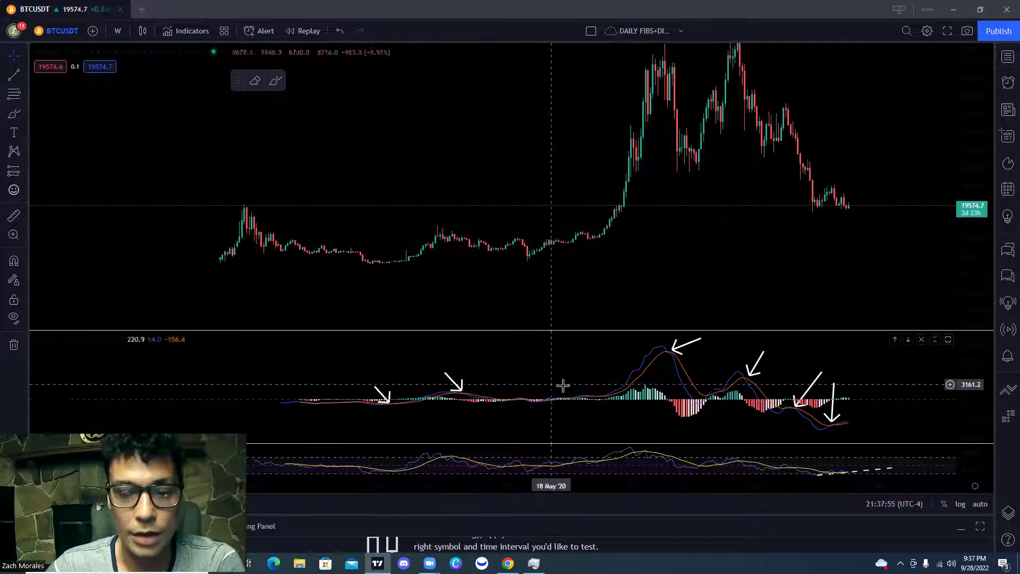
left_click_drag(967, 405, 952, 319)
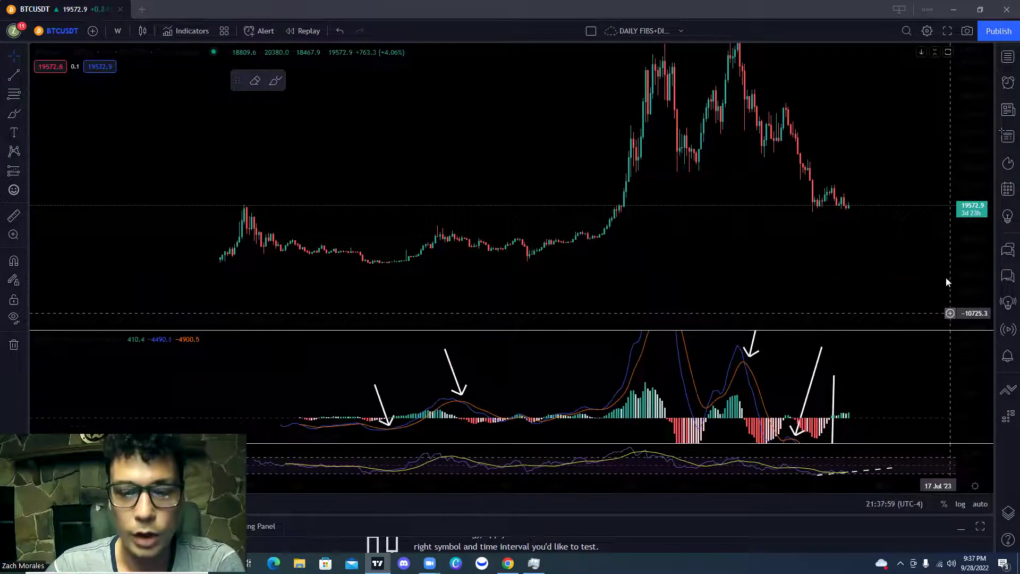
left_click_drag(495, 392, 563, 337)
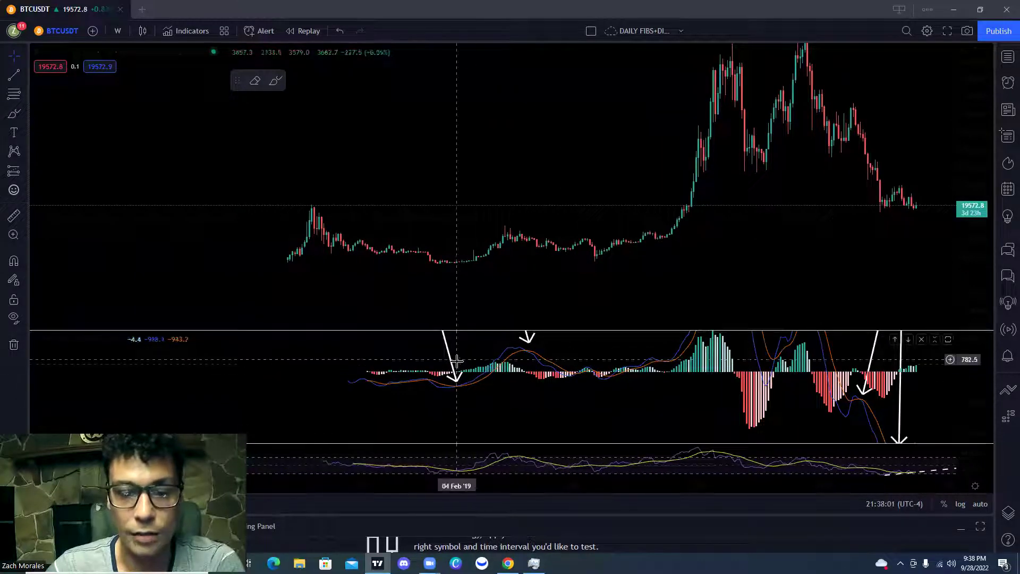
left_click_drag(967, 392, 966, 348)
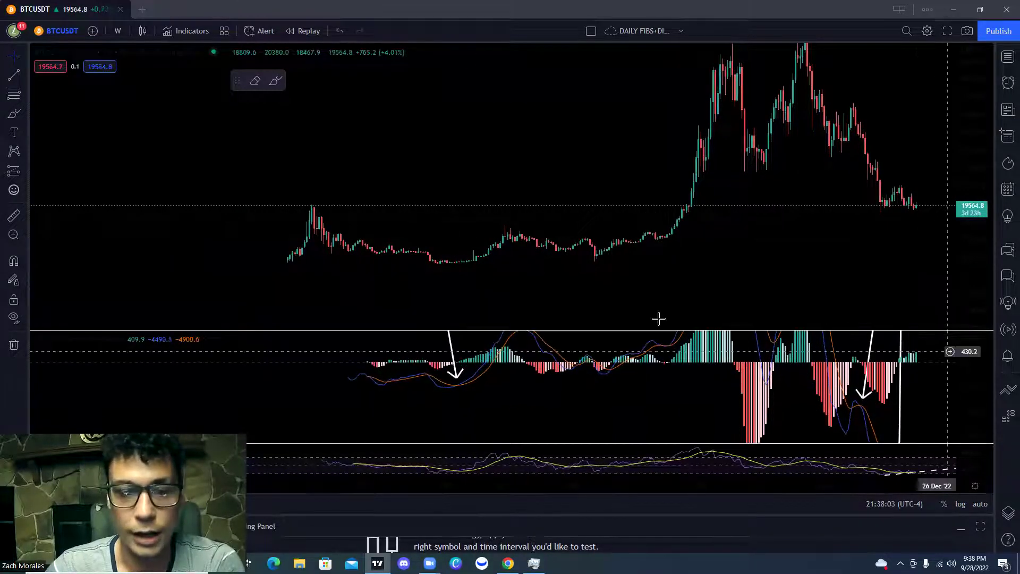
Enlarge the price candles and draw a red brush mark beside the first MACD arrow.
left_click_drag(479, 280, 485, 292)
left_click_drag(966, 271, 965, 203)
left_click_drag(557, 246, 542, 199)
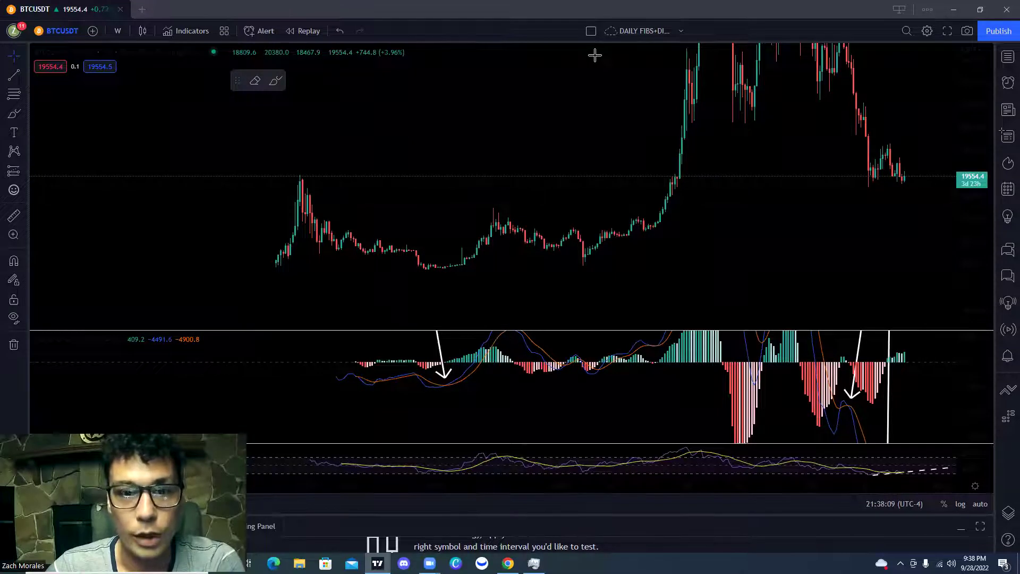
mouse_move(418, 407)
left_mouse_down()
mouse_move(452, 370)
mouse_move(472, 384)
mouse_move(474, 371)
left_mouse_up()
Undo the red brush stroke, sketch a red arrow, and select the Measure tool.
key("ctrl+z")
key("ctrl+z")
key("ctrl+z")
key("ctrl+z")
key("ctrl+z")
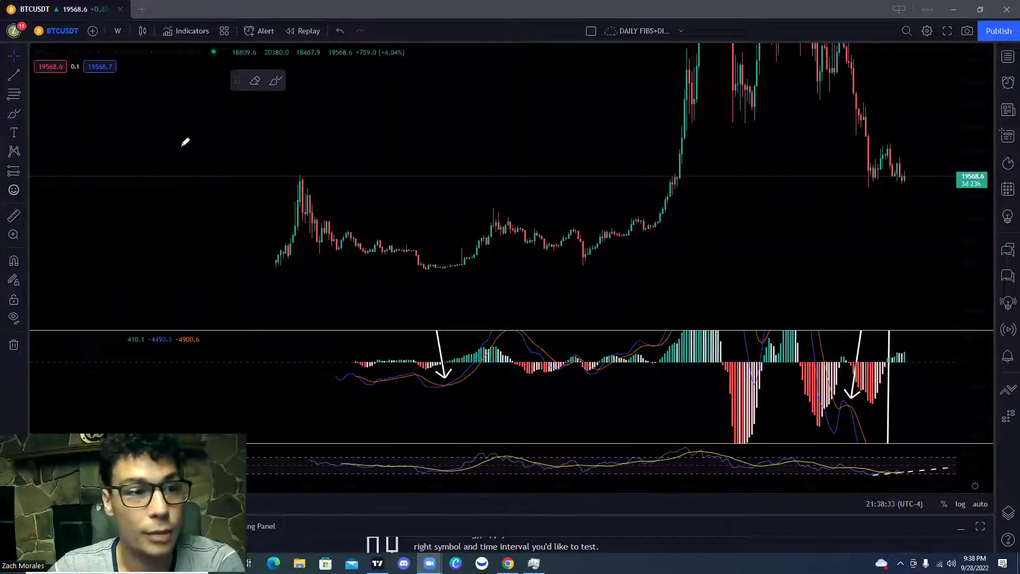
mouse_move(178, 158)
left_mouse_down()
mouse_move(126, 35)
mouse_move(120, 46)
left_mouse_up()
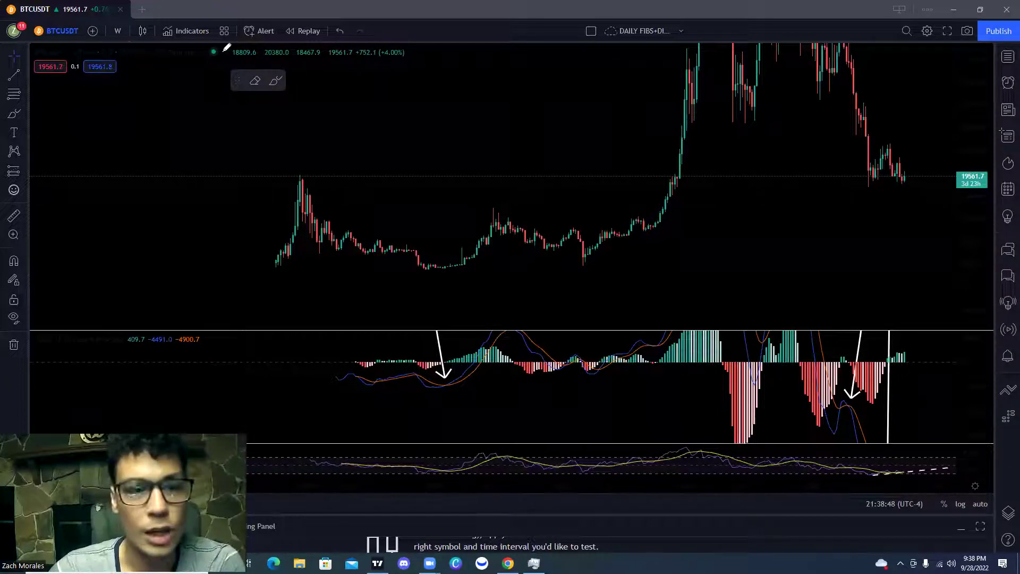
left_click(14, 215)
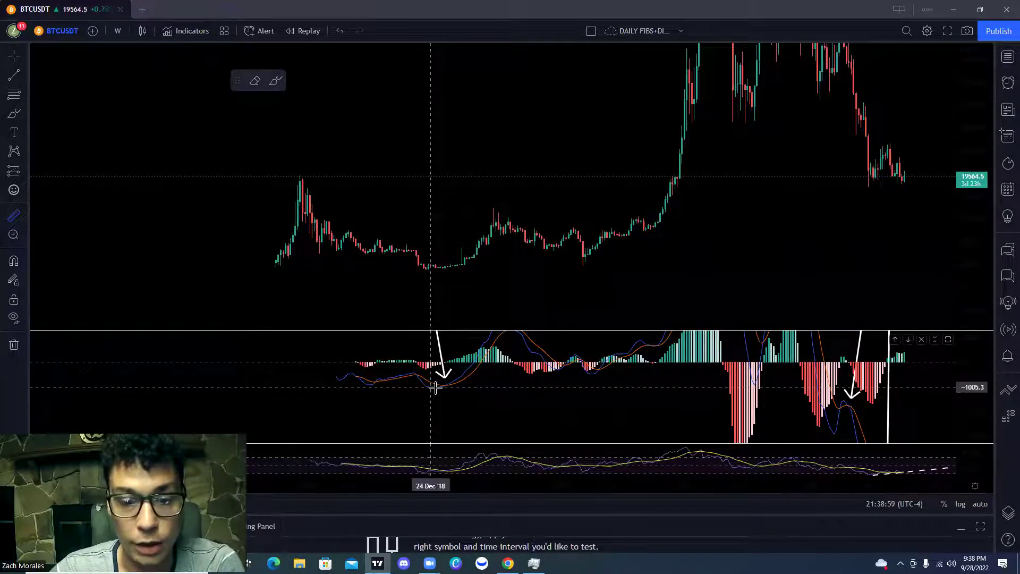
Measure the 04 Feb '19 to 24 Jun '19 rally (341.29%, 20 bars), then clear it.
left_click(446, 270)
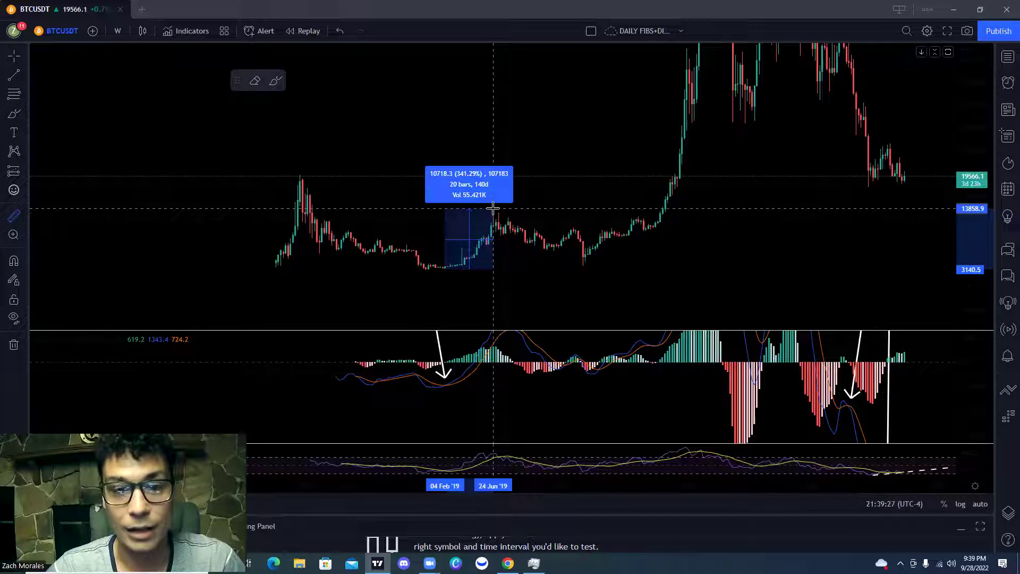
left_click(553, 221)
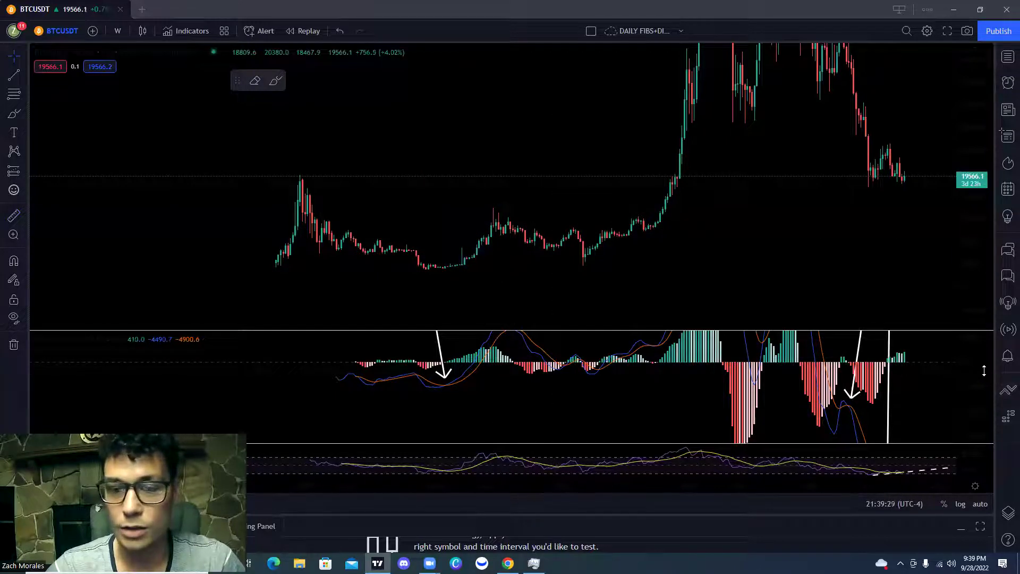
Rescale and reposition the MACD pane so its arrows and histogram fit clearly.
left_click_drag(984, 370, 930, 421)
left_click_drag(558, 412, 476, 417)
left_click_drag(975, 394, 952, 317)
left_click_drag(523, 351, 532, 391)
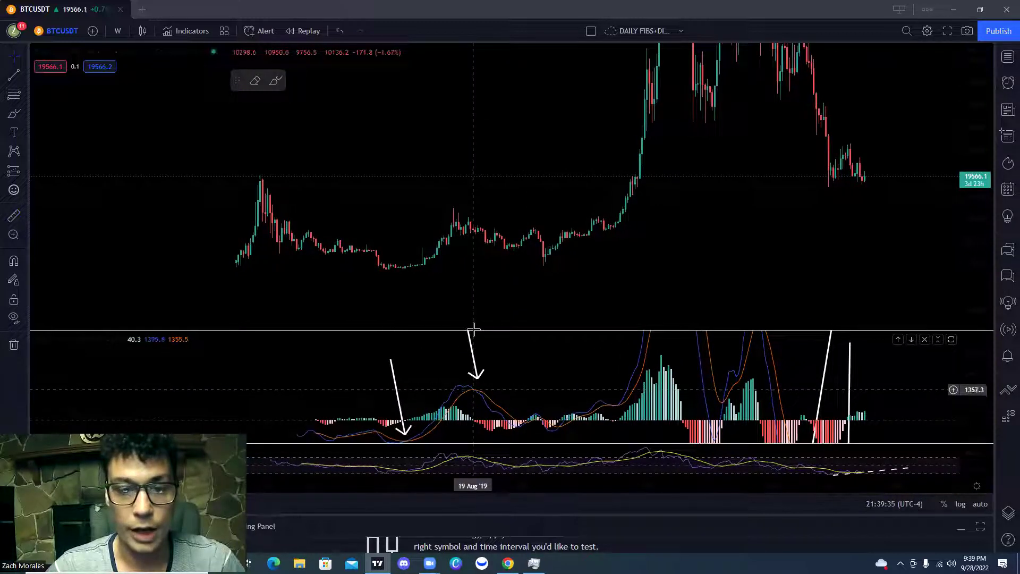
Measure the 12 Aug '19 to 09 Mar '20 decline: −65.20% over 30 bars.
left_click(470, 222, "shift")
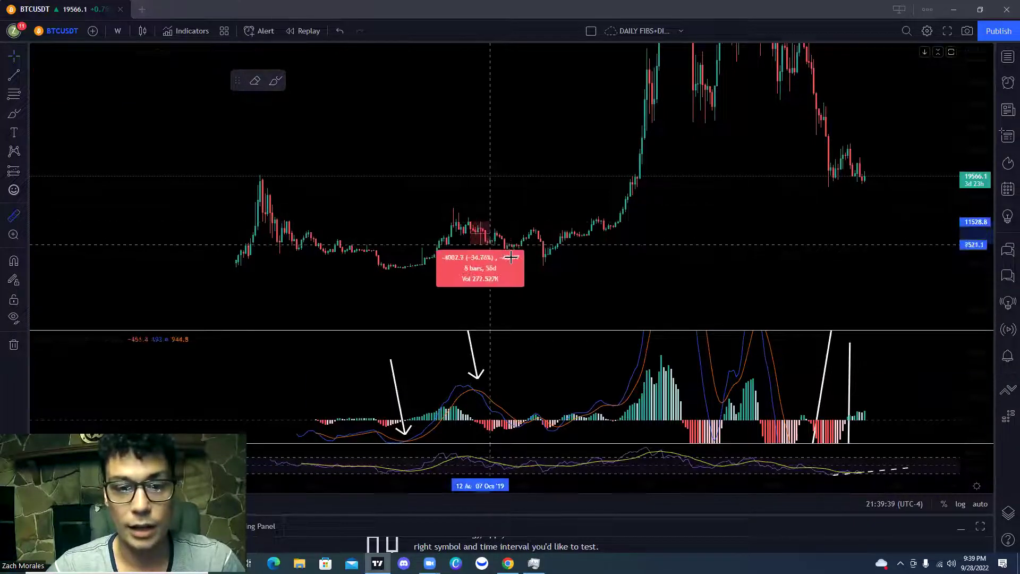
left_click(542, 264)
left_click(569, 263)
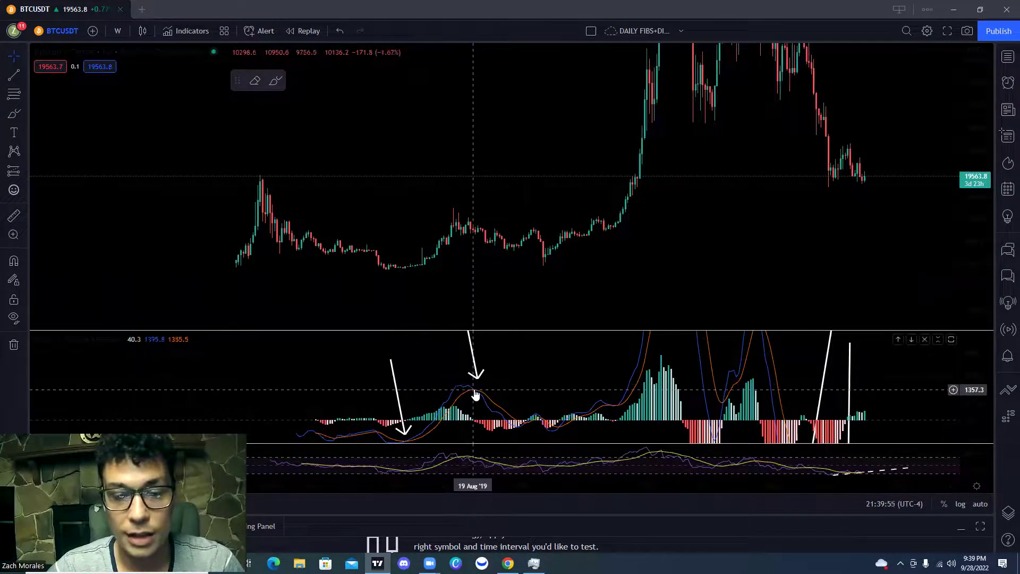
left_click(472, 223, "shift")
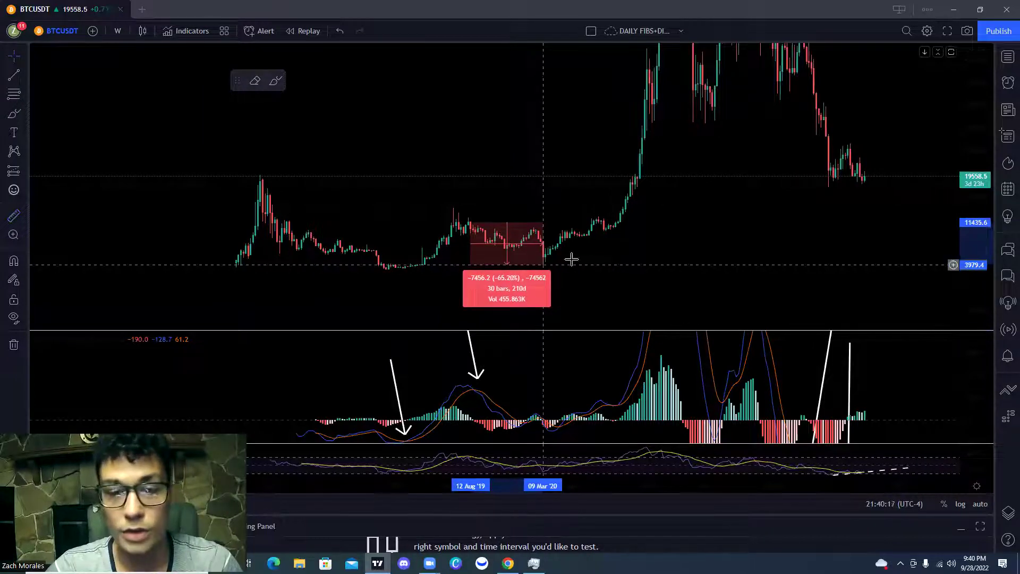
left_click(550, 268)
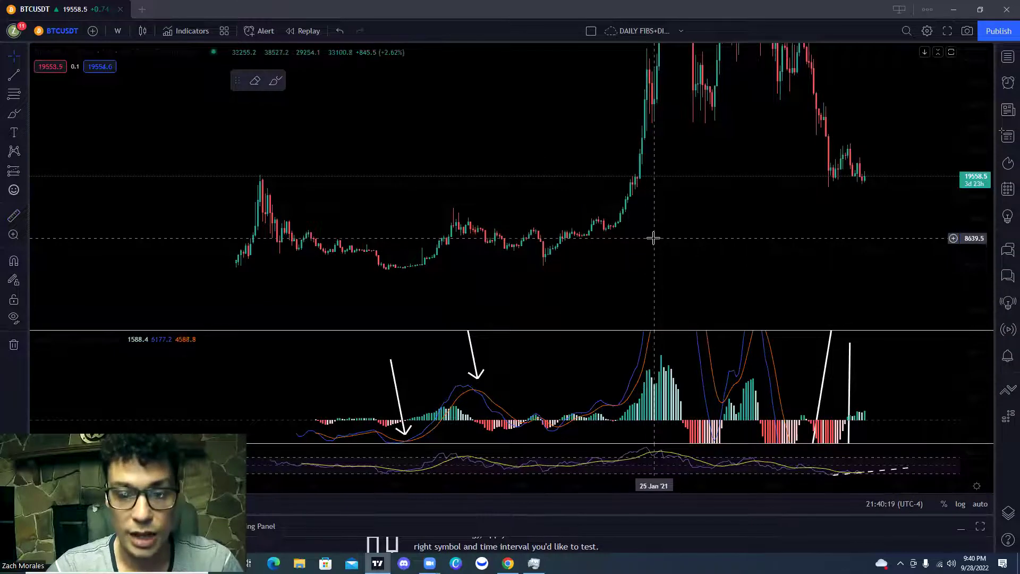
Compress the MACD pane and pan forward to the late-2020 bars.
left_click_drag(977, 363, 979, 424)
left_click_drag(675, 396, 581, 373)
left_click_drag(569, 415, 505, 396)
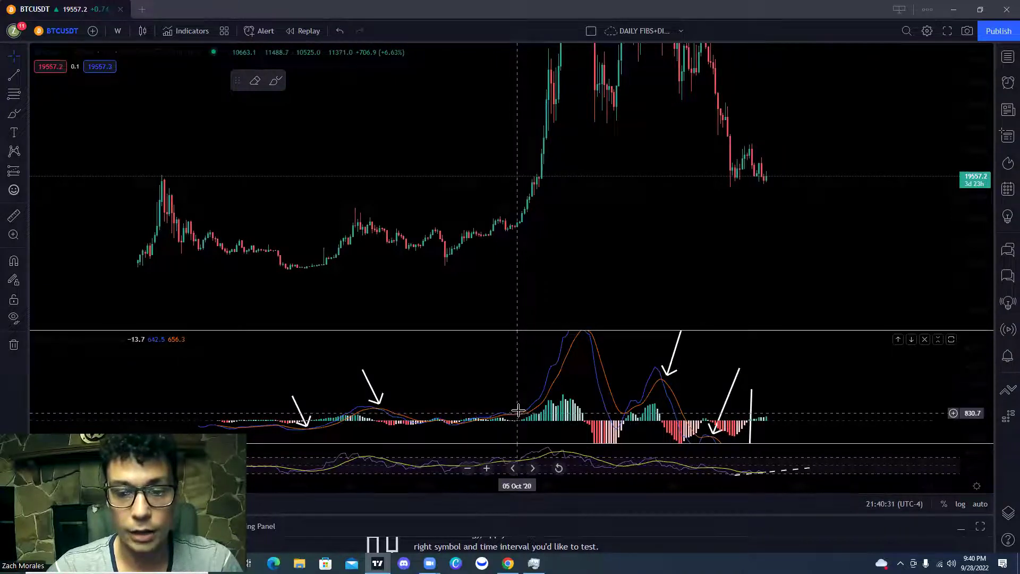
Rescale the price candles and measure from 05 Oct '20 to 12 Apr '21: 538.52% over 27 bars.
left_click_drag(958, 232, 958, 256)
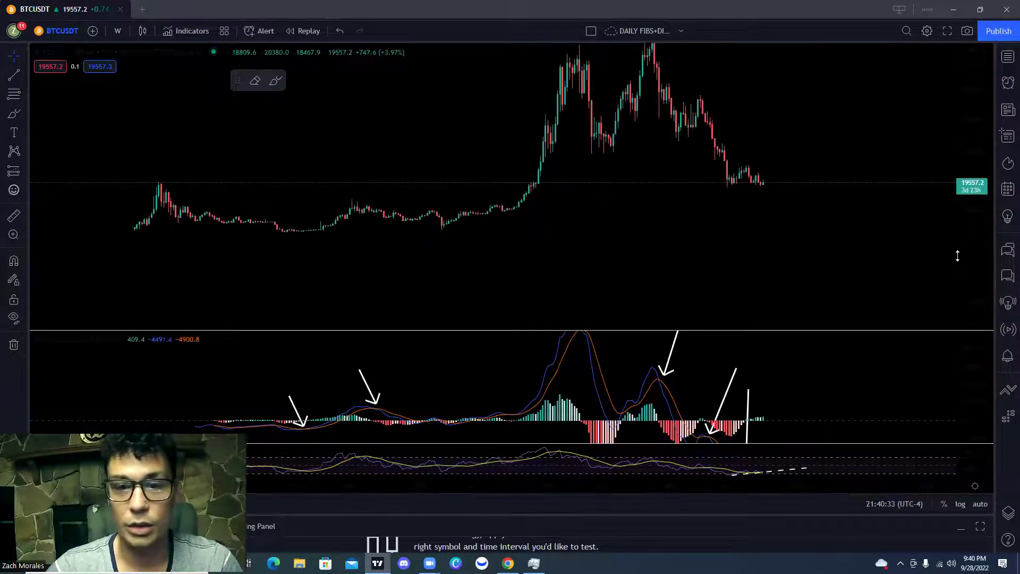
left_click_drag(568, 170, 570, 244)
left_click_drag(973, 249, 970, 211)
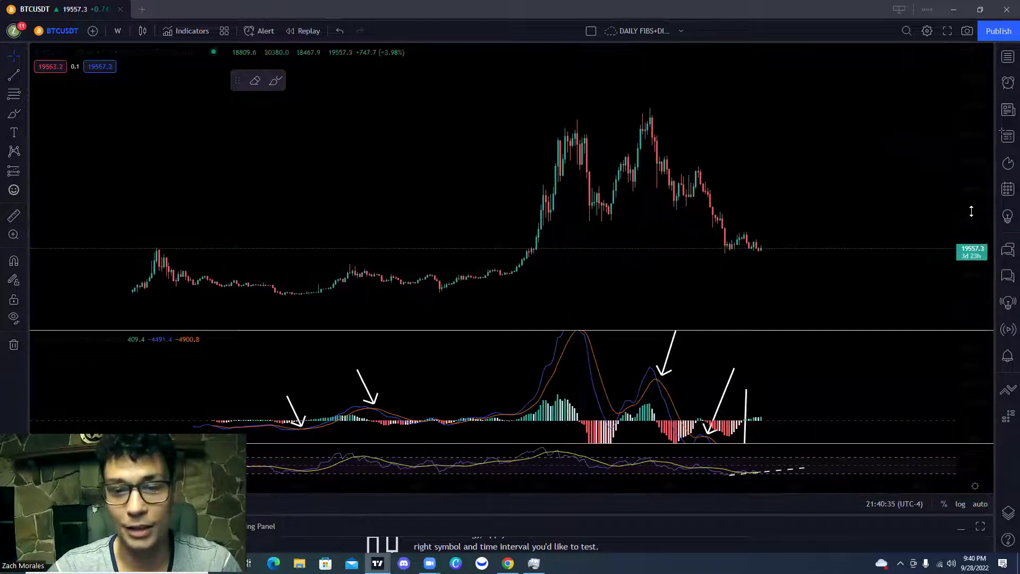
left_click(512, 307, "shift")
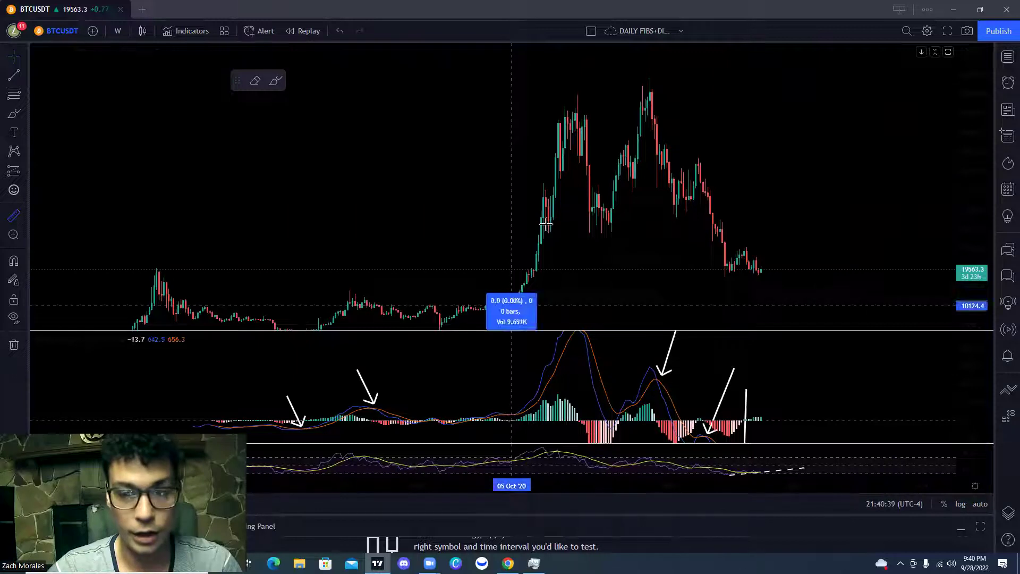
Clear the October-to-April measurement and fit the MACD pane to show its peak.
left_click(578, 97)
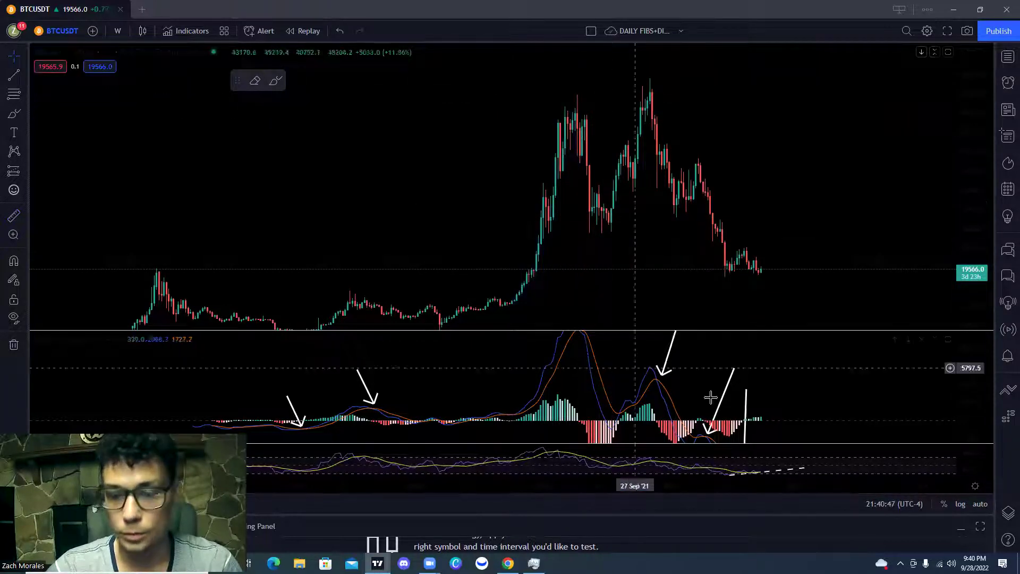
double_click(980, 372)
left_click_drag(604, 367, 596, 367)
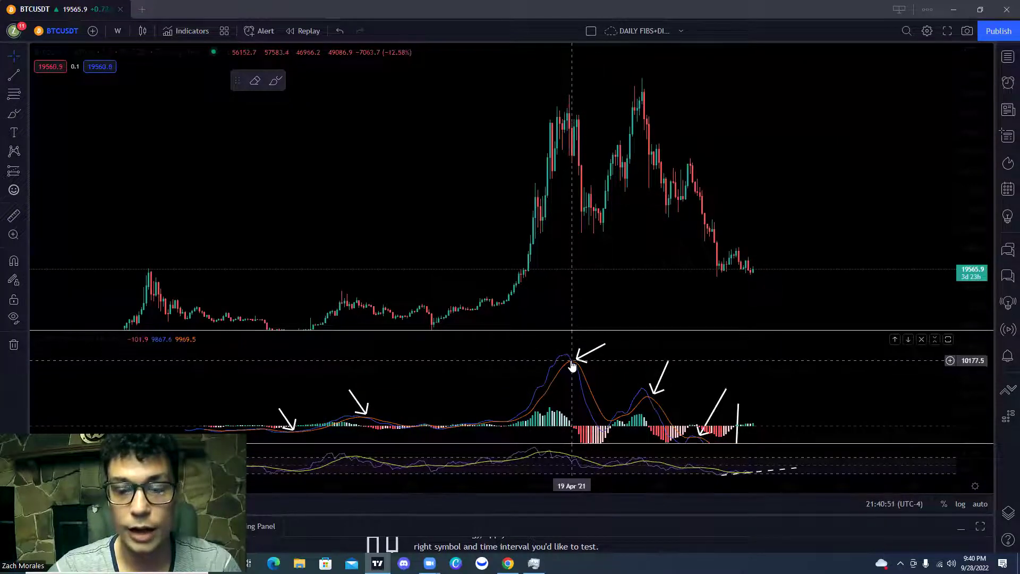
Measure the roughly 55% drop from the first peak to the pullback low, then begin measuring the climb.
left_click(570, 95, "shift")
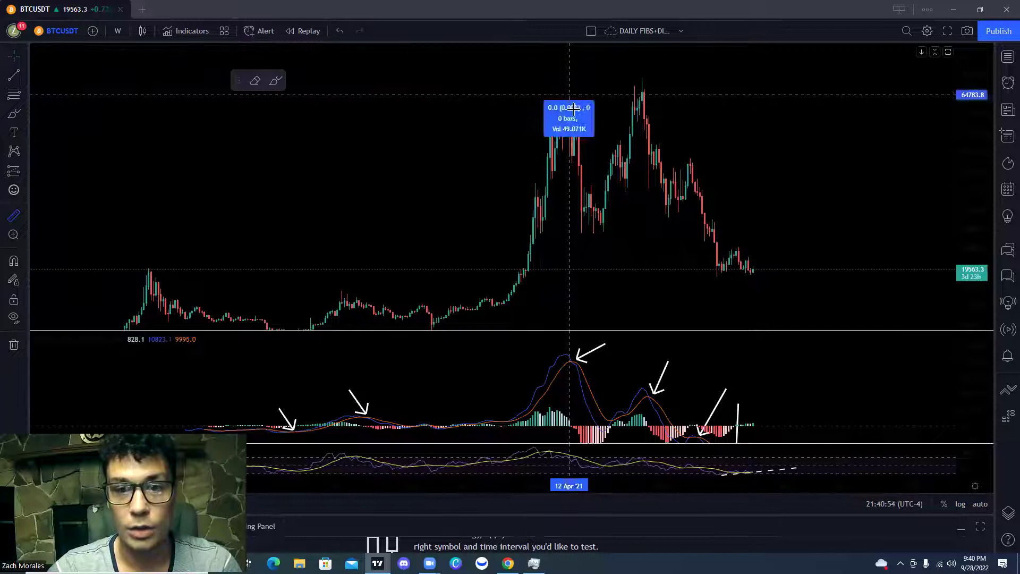
left_click(607, 231)
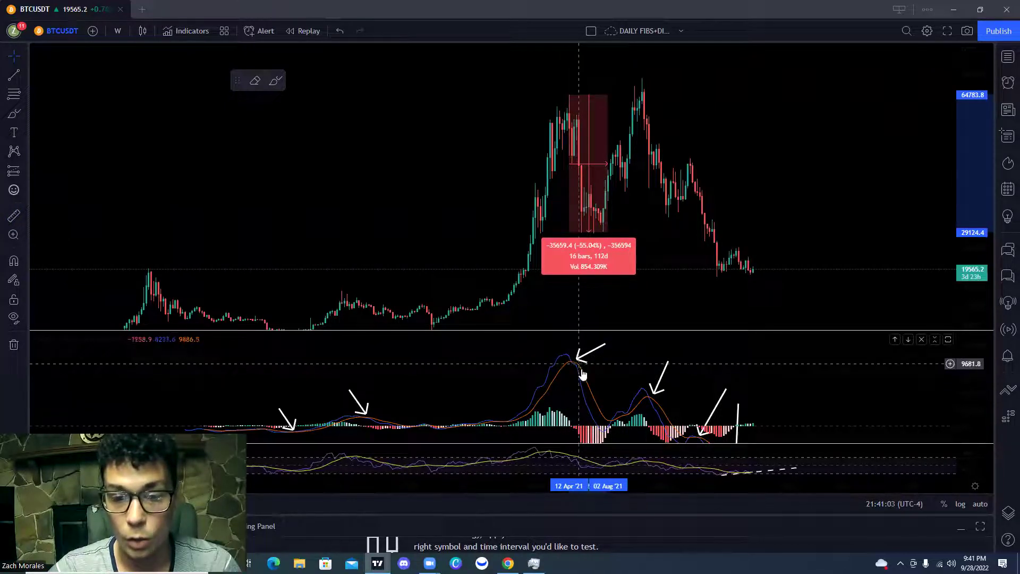
left_click(644, 288)
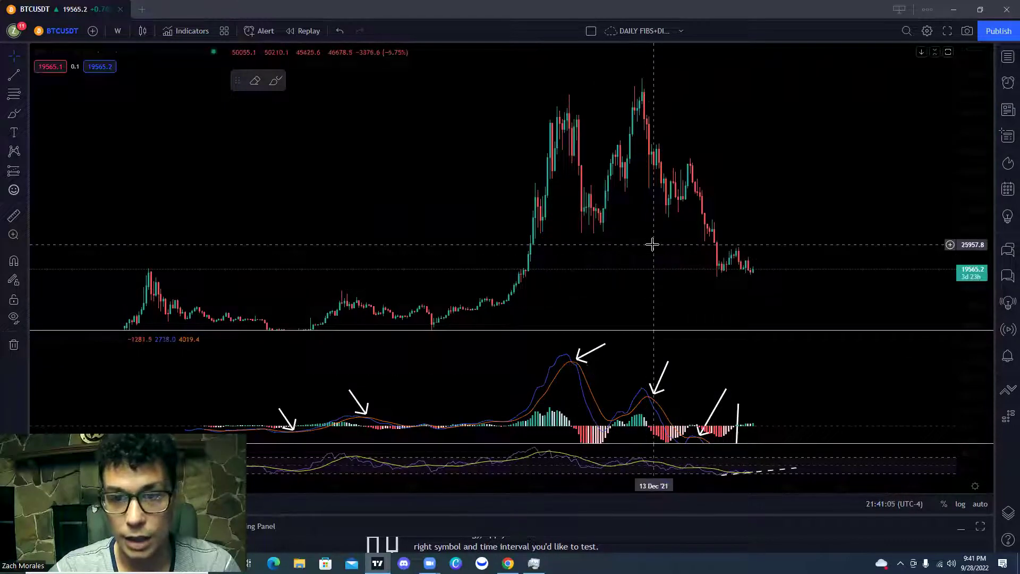
left_click_drag(608, 232, 505, 244)
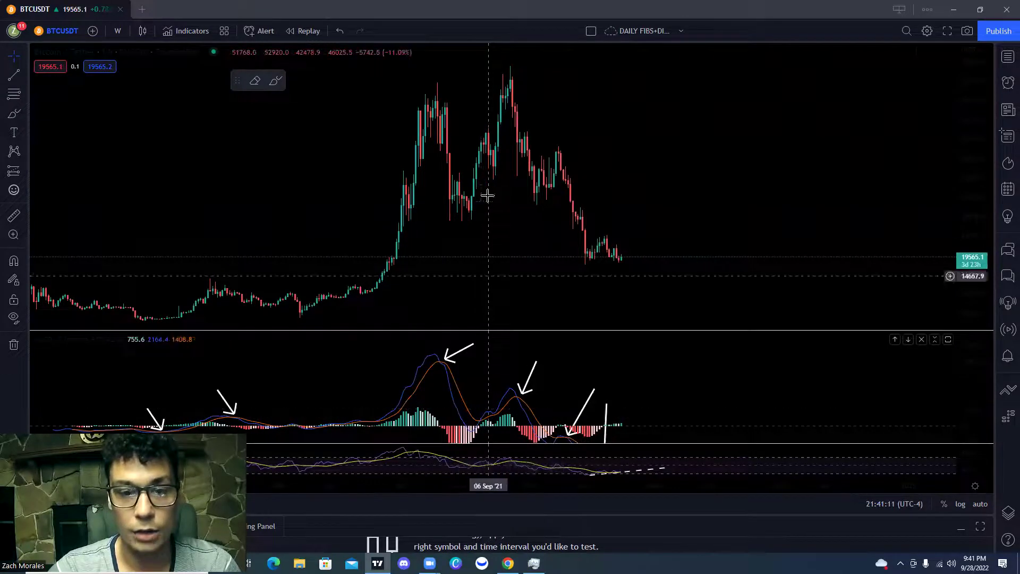
left_click(481, 169, "shift")
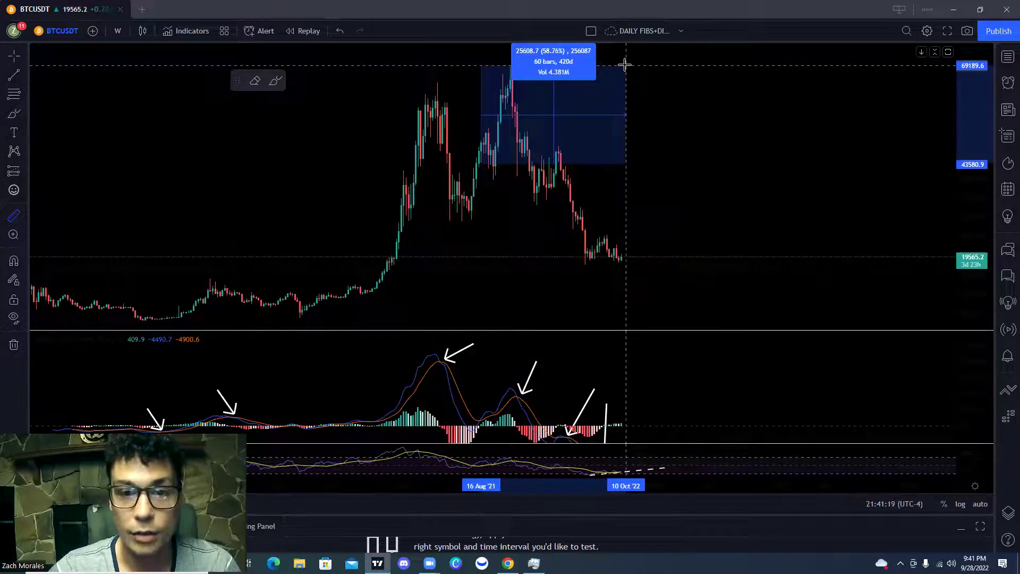
Finish the rise measurement and measure the roughly 69% decline from the second peak.
left_click(625, 66)
left_click(649, 78)
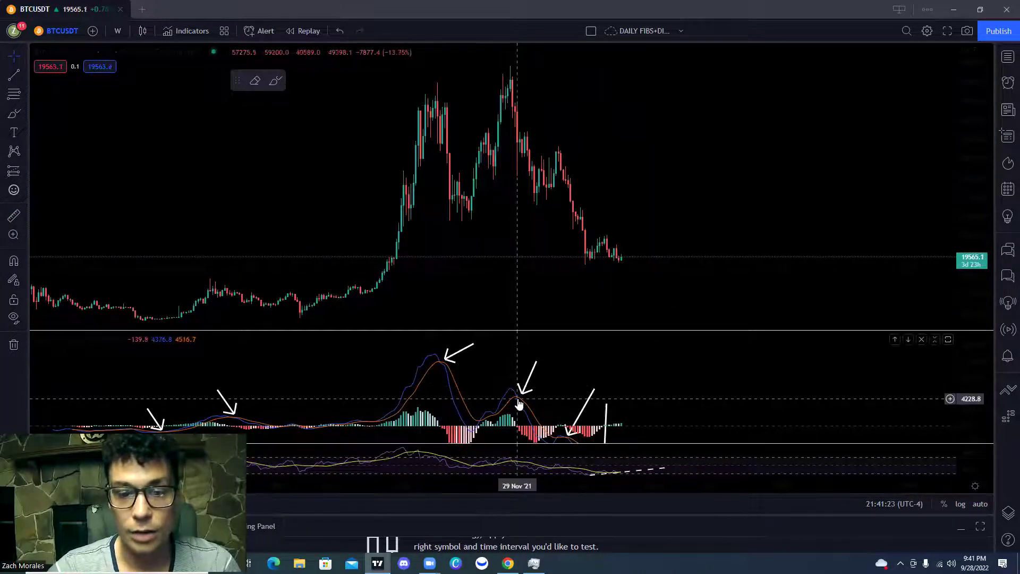
left_click(518, 107, "shift")
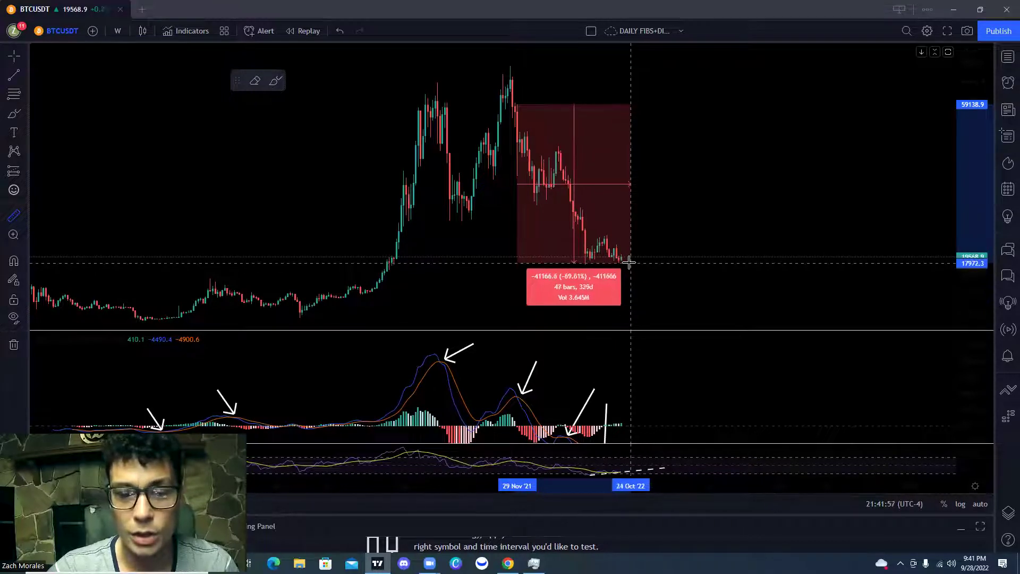
left_click(665, 250)
Measure the roughly 56% drop from 25 Apr '22 to the 01 Aug '22 low.
left_click_drag(640, 381, 633, 314)
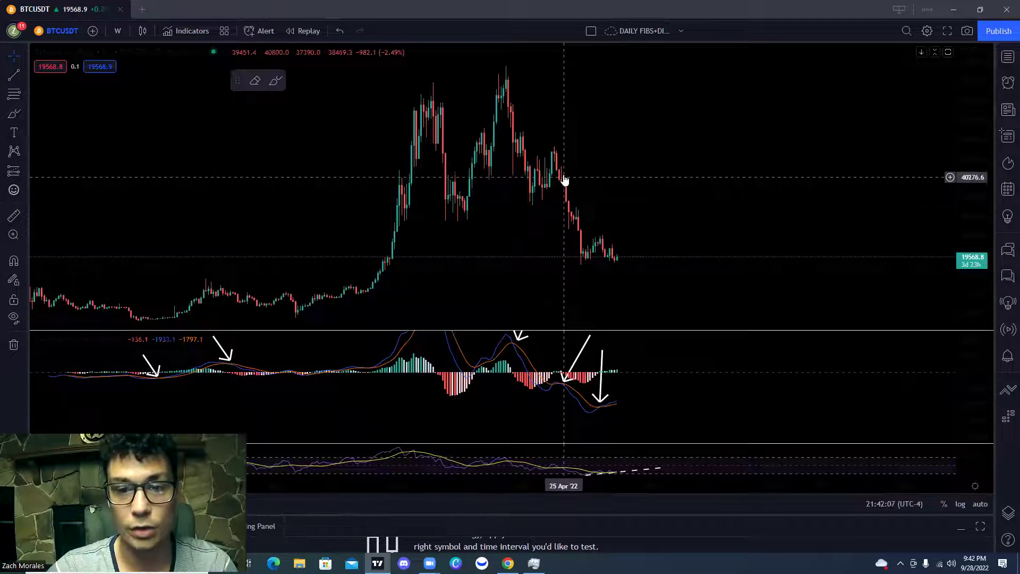
left_click(564, 175, "shift")
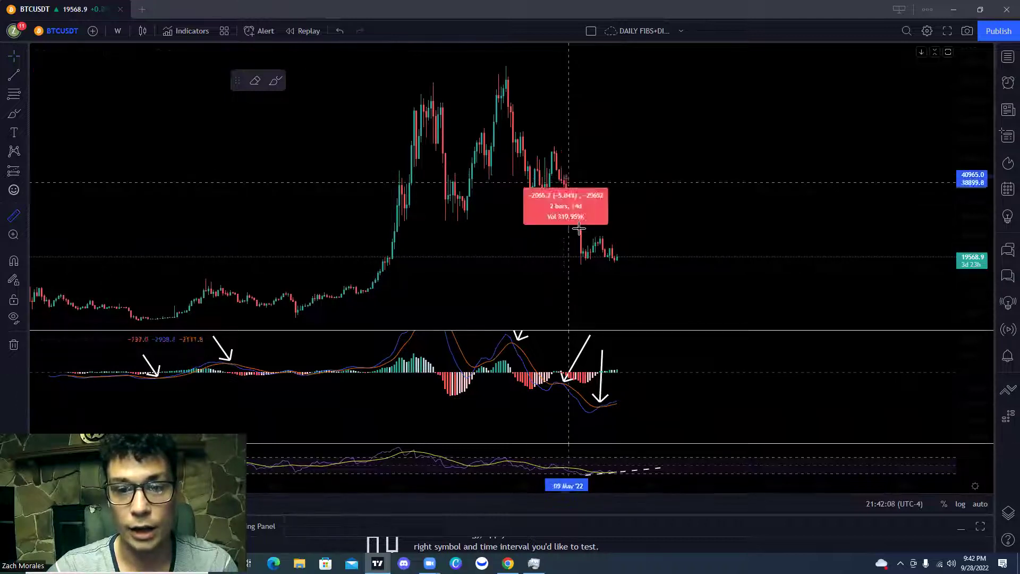
left_click(597, 263)
left_click(664, 245)
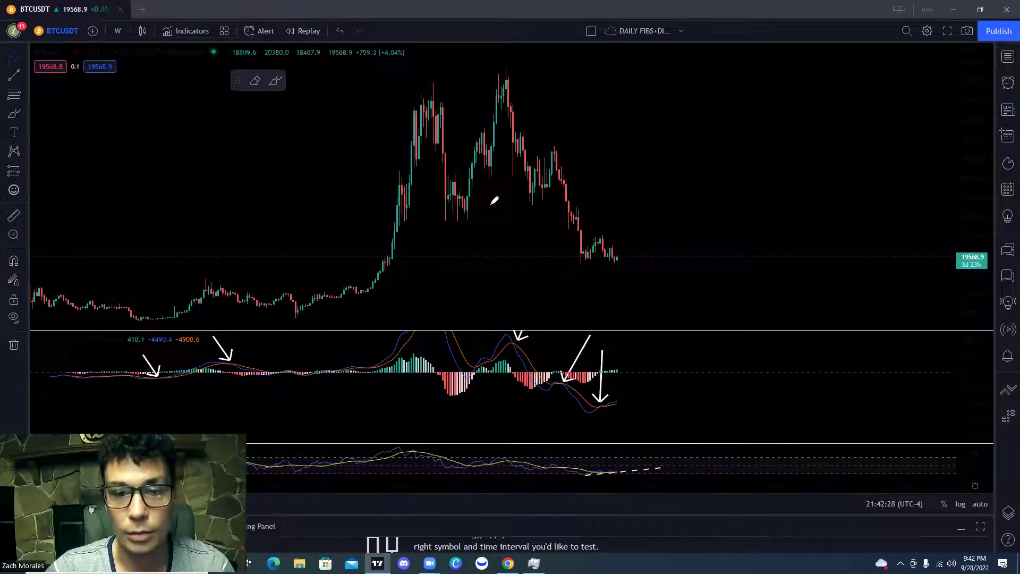
Sketch temporary red marks at the recent price low and along the MACD line, undoing the last.
left_click_drag(581, 255, 640, 257)
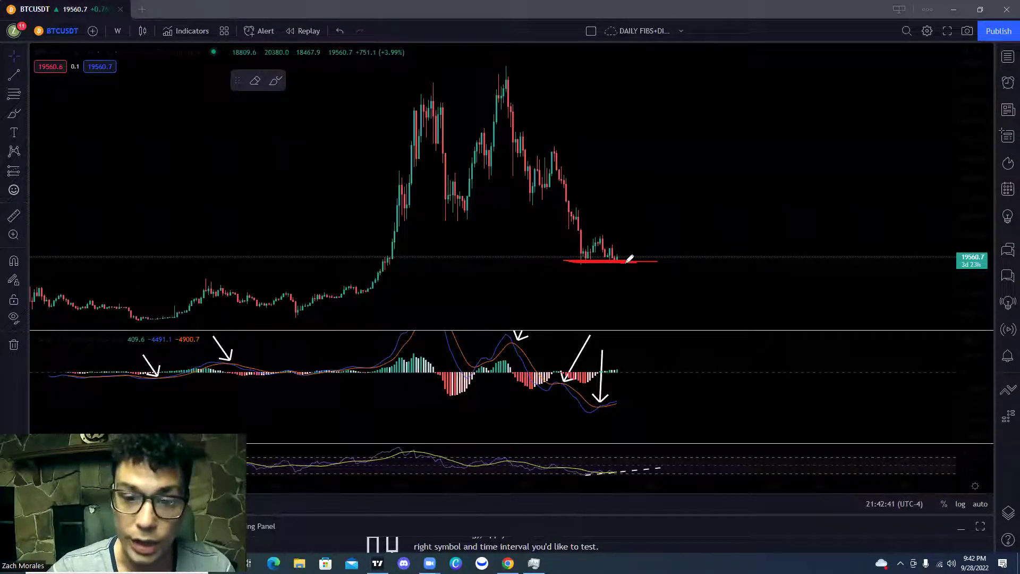
mouse_move(621, 260)
left_mouse_down()
mouse_move(620, 282)
mouse_move(632, 287)
mouse_move(620, 281)
left_mouse_up()
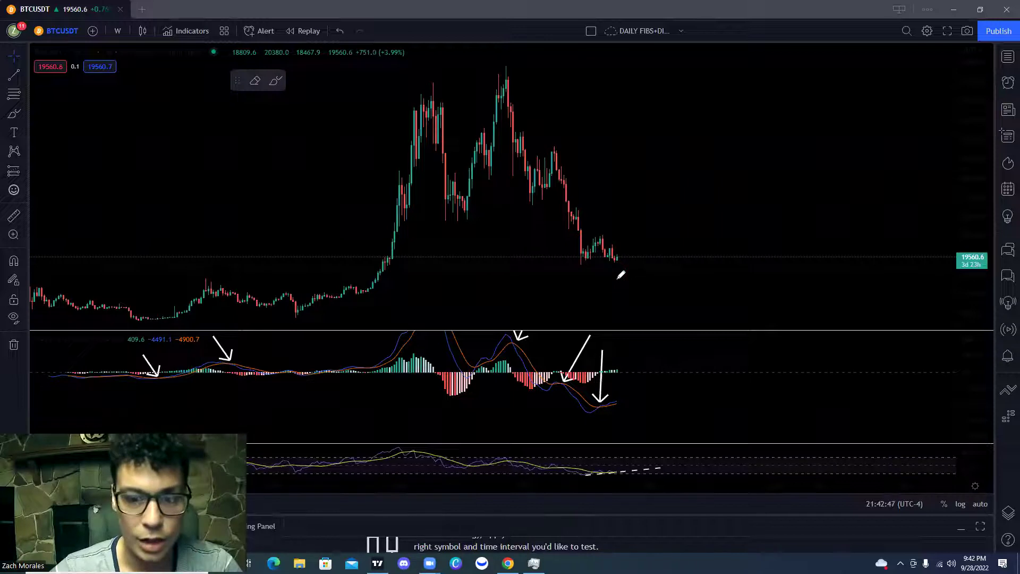
mouse_move(611, 387)
left_mouse_down()
mouse_move(601, 401)
mouse_move(613, 398)
left_mouse_up()
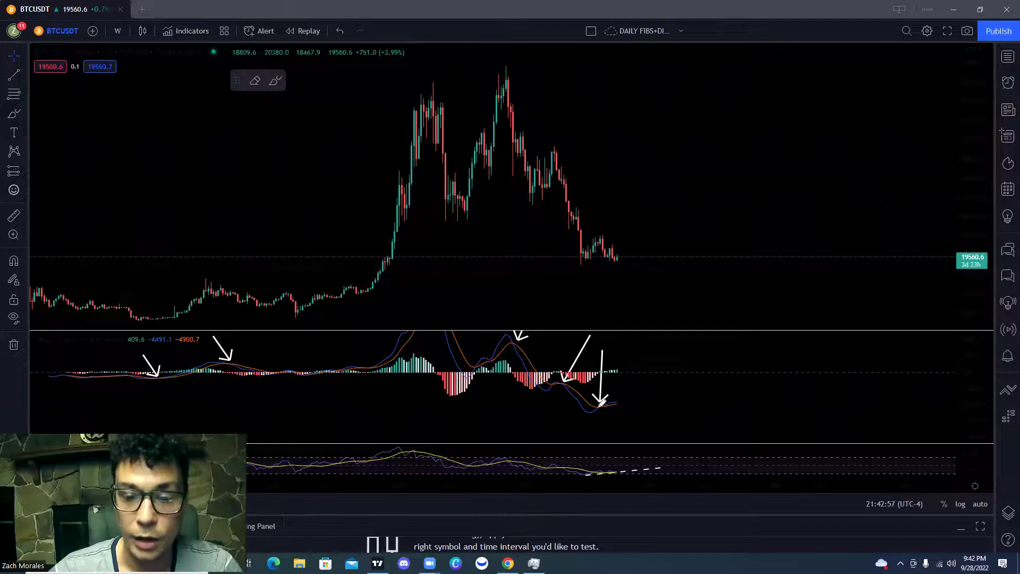
mouse_move(604, 401)
left_mouse_down()
mouse_move(619, 397)
mouse_move(620, 379)
left_mouse_up()
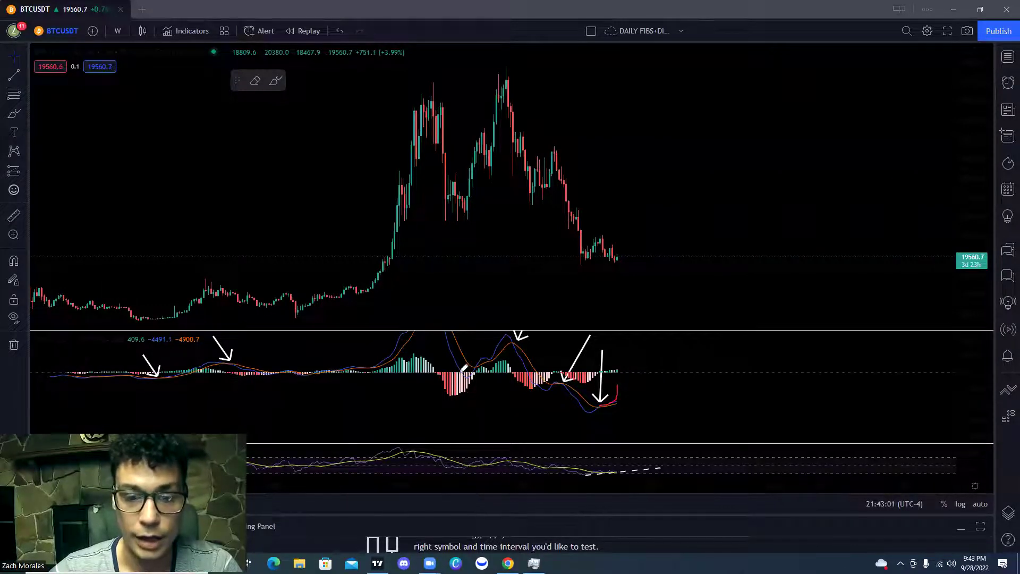
key("ctrl+z")
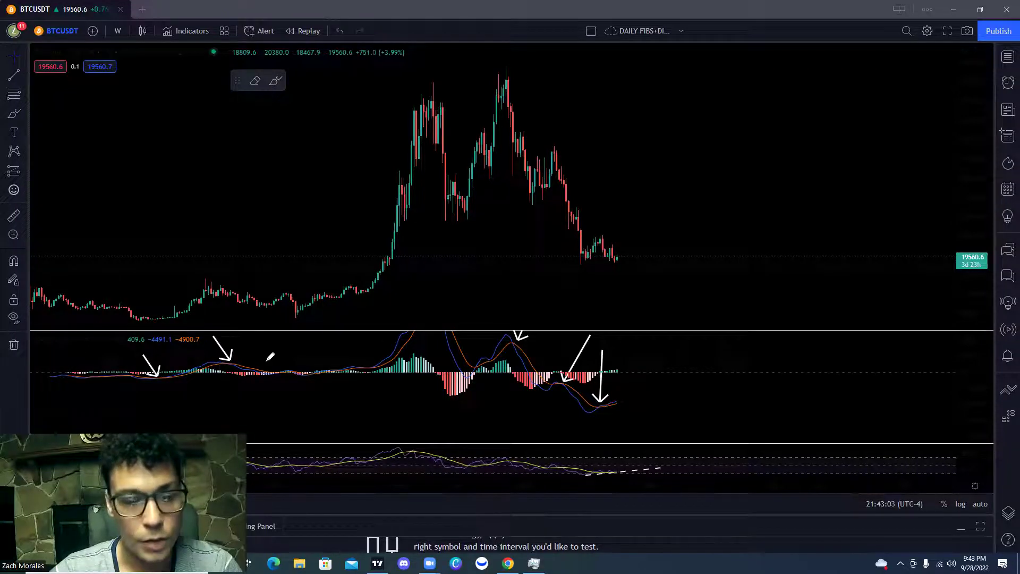
Trace the MACD lines in red, undo the scribble, and drag the divider to enlarge the RSI pane.
mouse_move(147, 373)
left_mouse_down()
mouse_move(189, 373)
mouse_move(210, 352)
left_mouse_up()
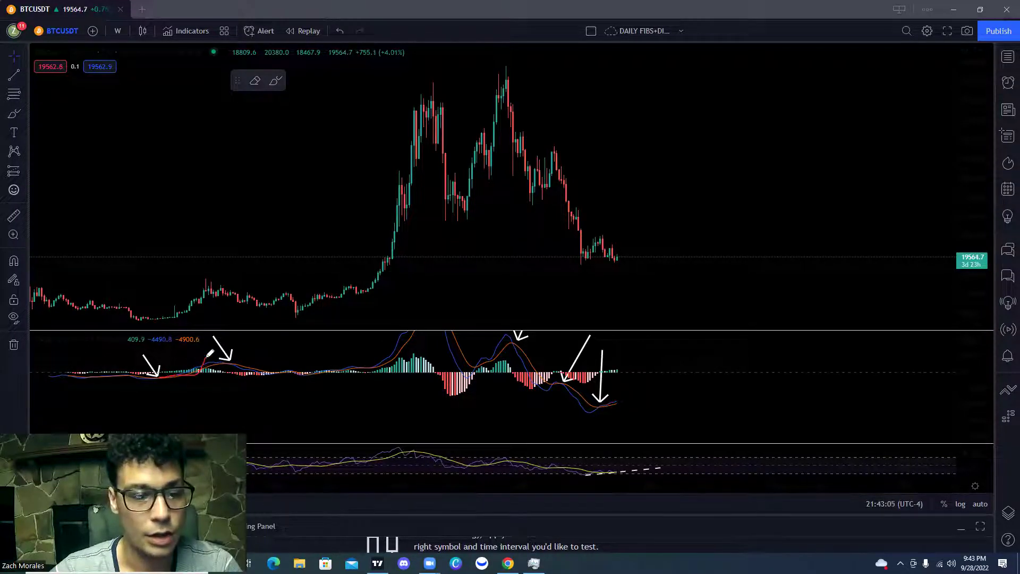
left_click_drag(602, 403, 620, 401)
left_click_drag(605, 403, 599, 406)
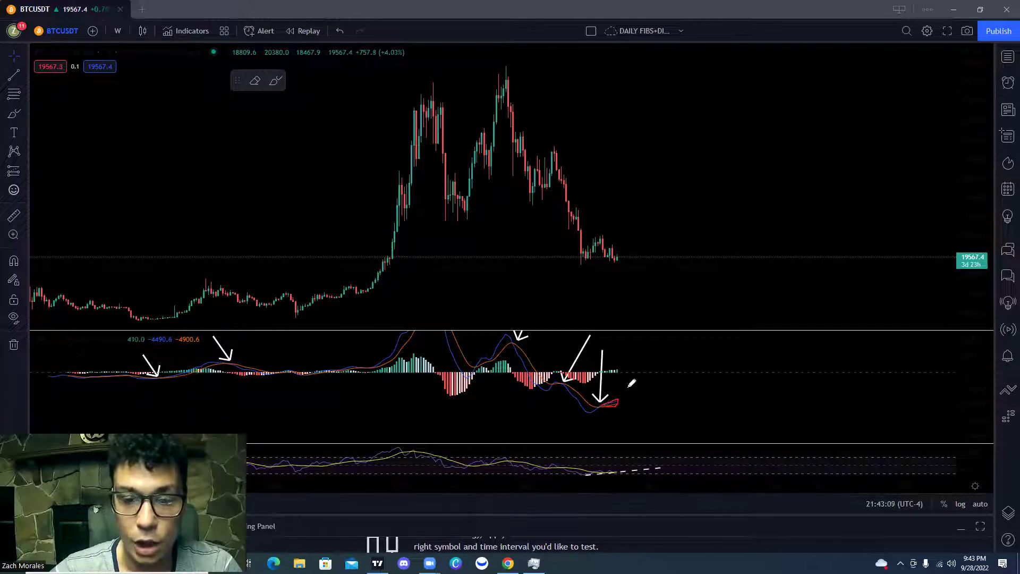
key("ctrl+z")
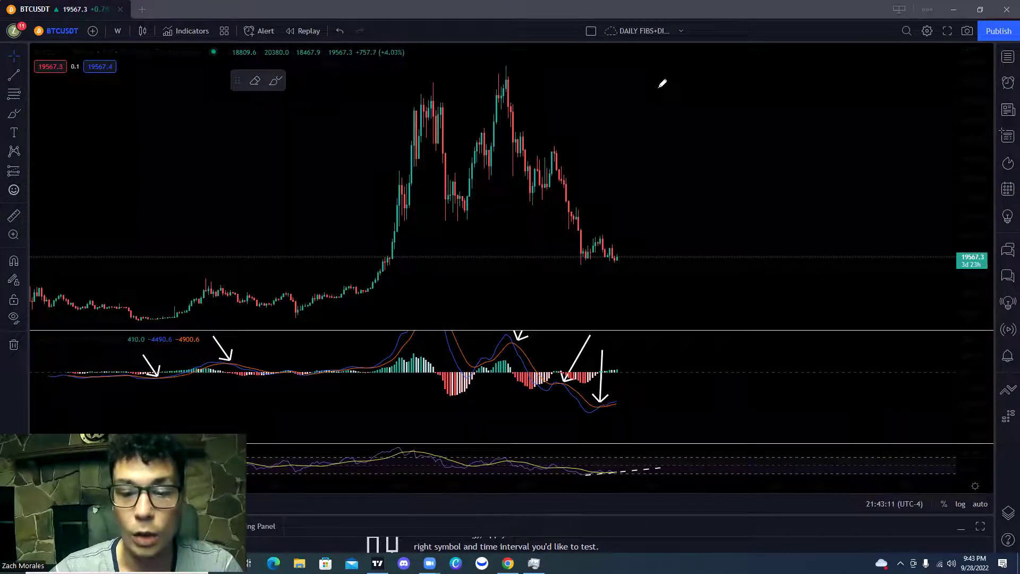
left_click_drag(604, 443, 600, 345)
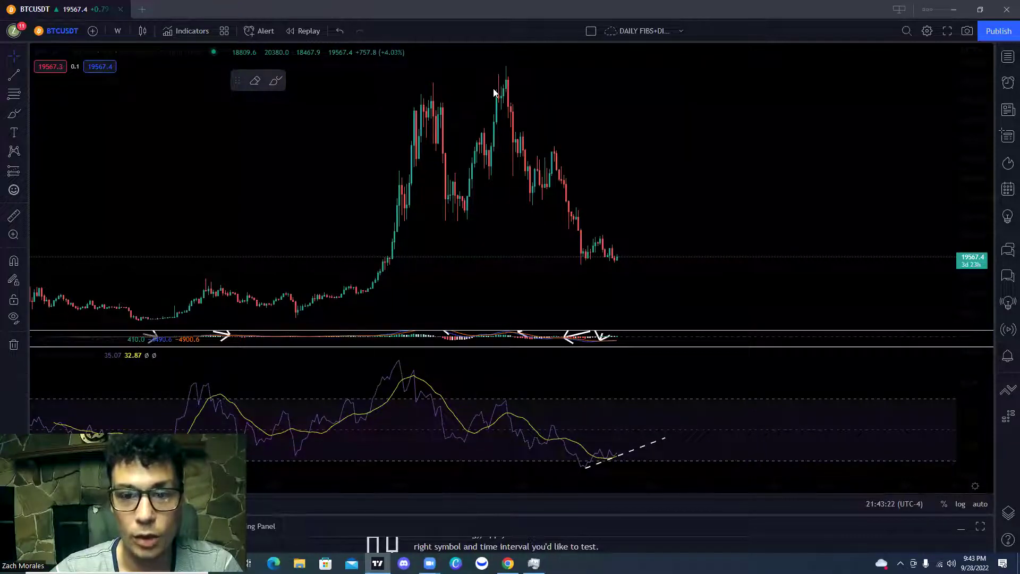
left_click_drag(581, 261, 623, 260)
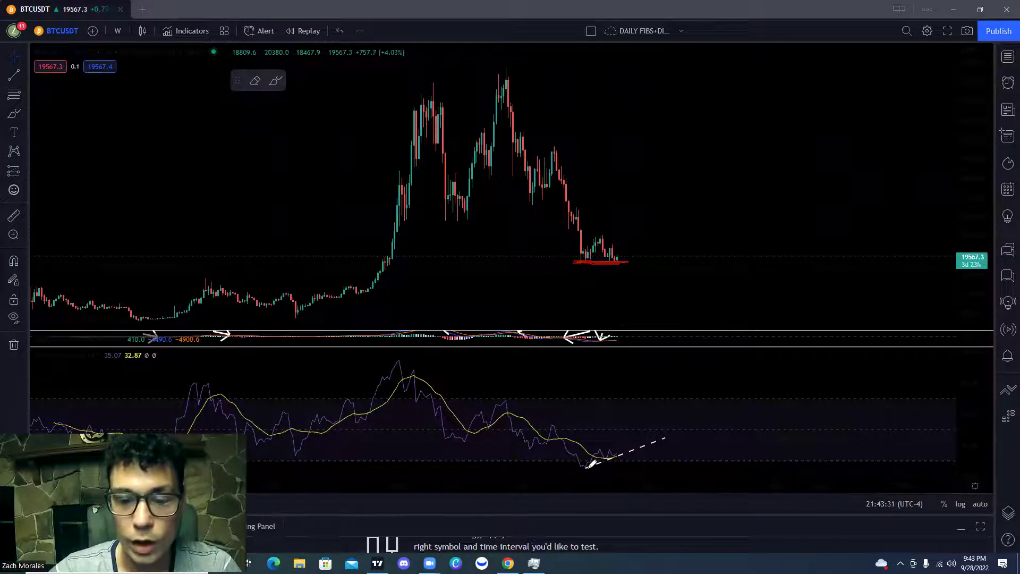
mouse_move(586, 459)
left_mouse_down()
mouse_move(584, 470)
mouse_move(612, 446)
mouse_move(622, 450)
left_mouse_up()
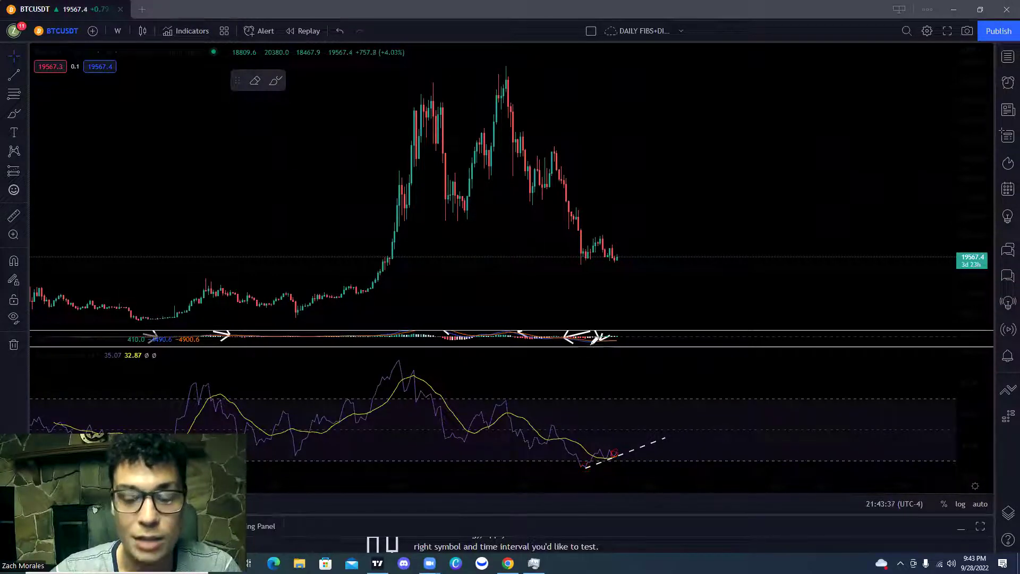